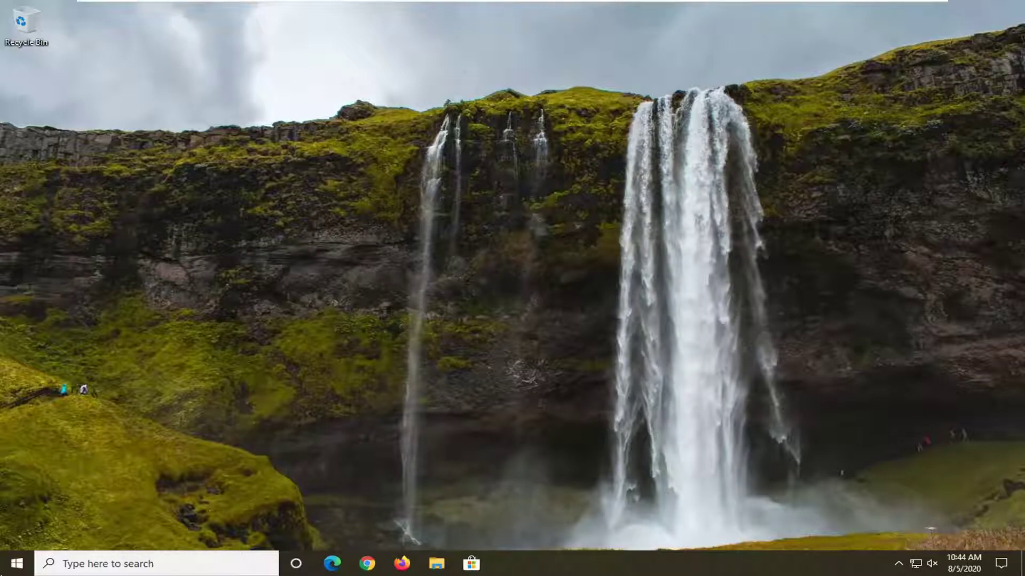
Open Windows Settings from the Start menu and go to Privacy.
{"action": "left_click", "coordinate": [16, 563]}
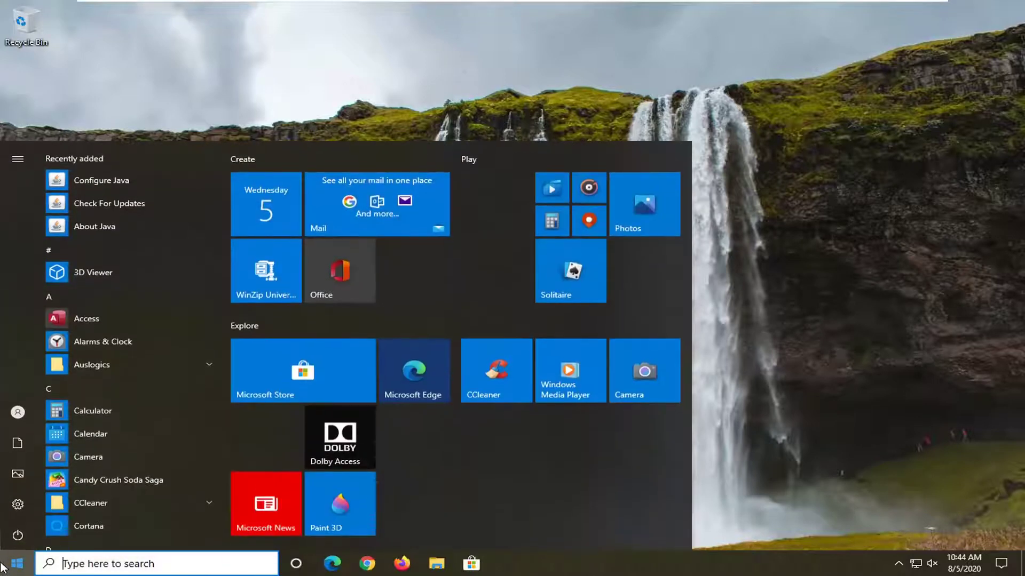
{"action": "mouse_move", "coordinate": [53, 505]}
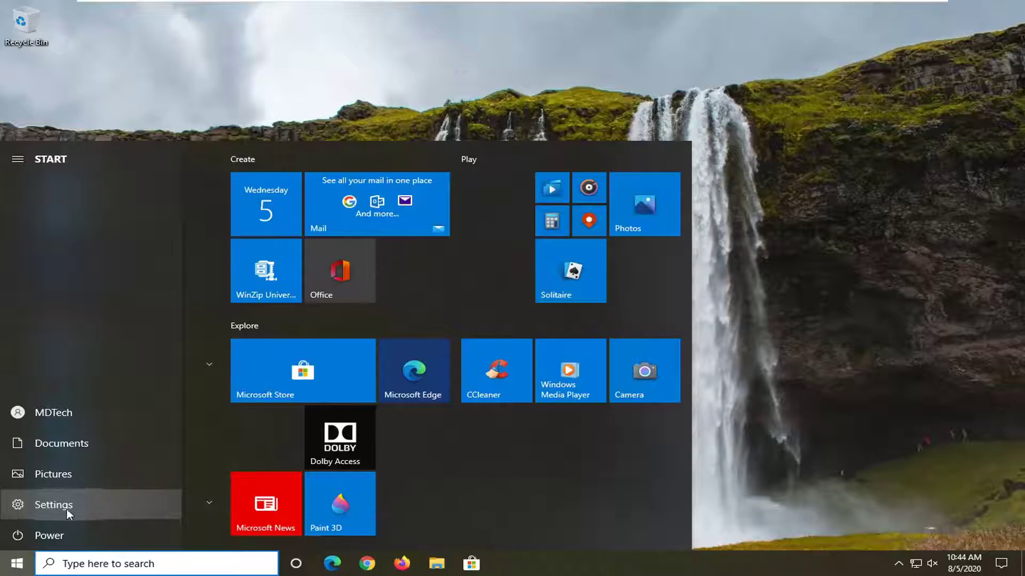
{"action": "left_click", "coordinate": [67, 506]}
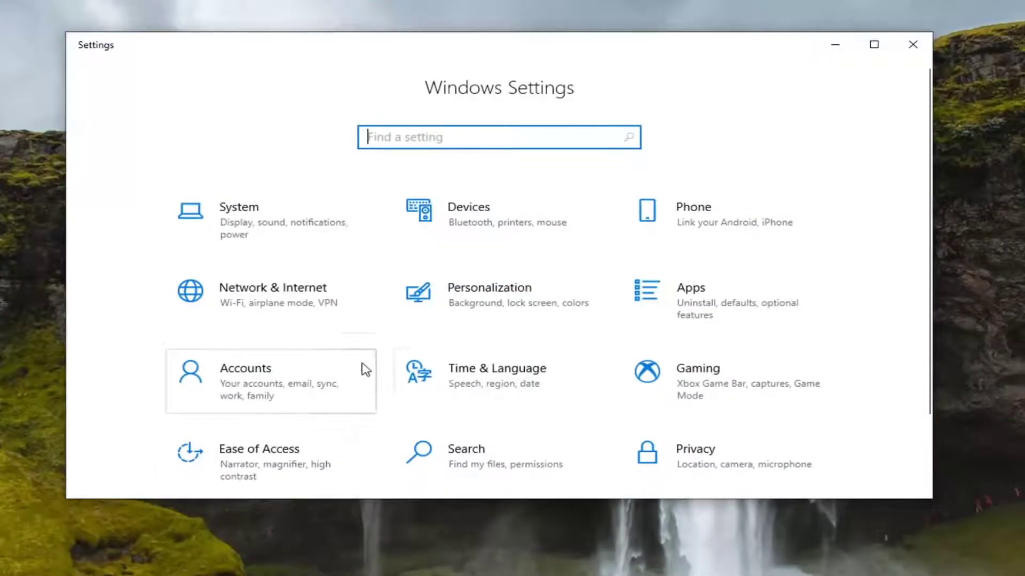
{"action": "left_click", "coordinate": [710, 467]}
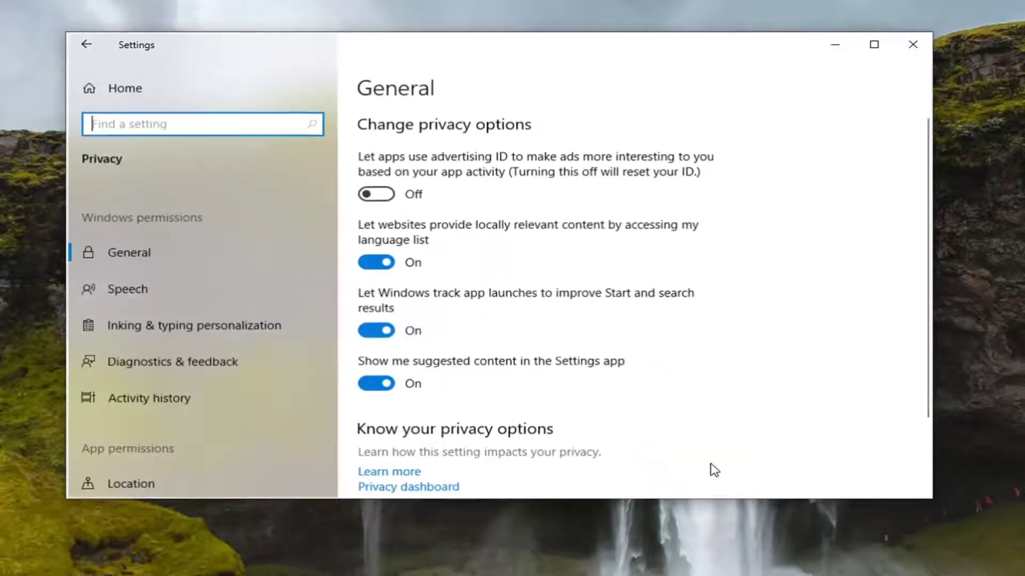
{"action": "scroll", "coordinate": [161, 333], "scroll_direction": "down", "scroll_amount": 2}
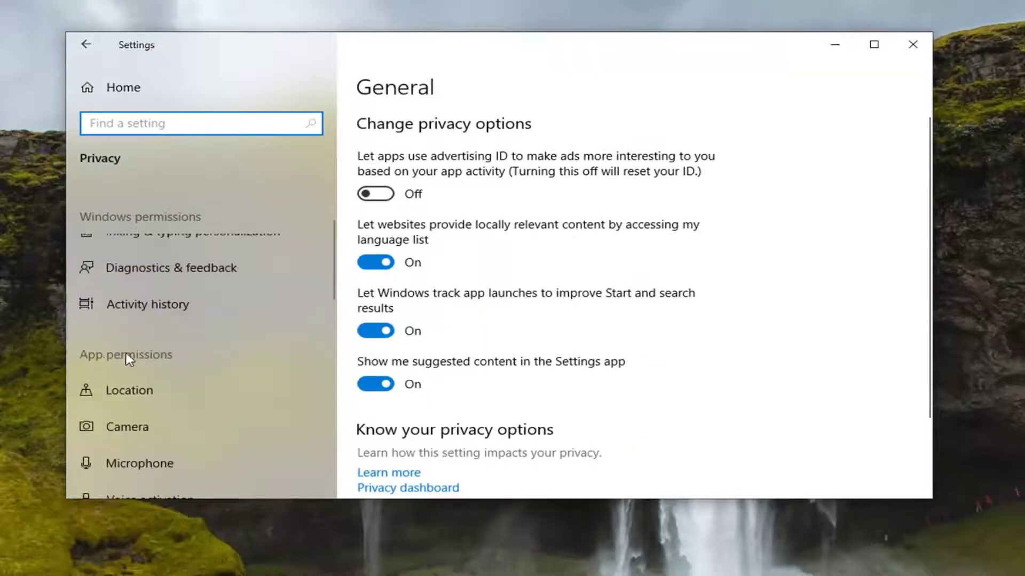
{"action": "scroll", "coordinate": [128, 354], "scroll_direction": "down", "scroll_amount": 1}
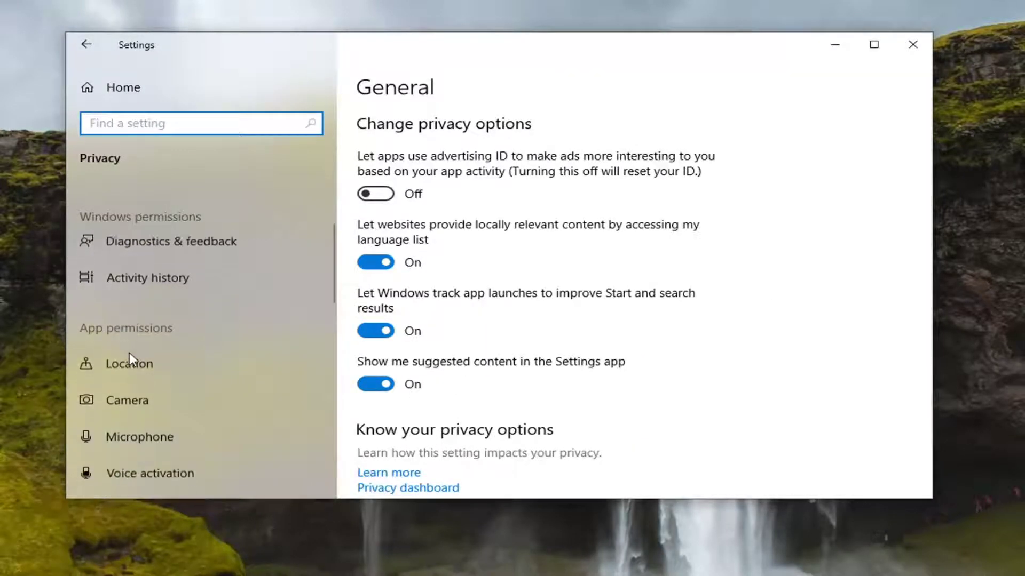
Review the Camera app permissions, then close Windows Settings.
{"action": "left_click", "coordinate": [118, 388]}
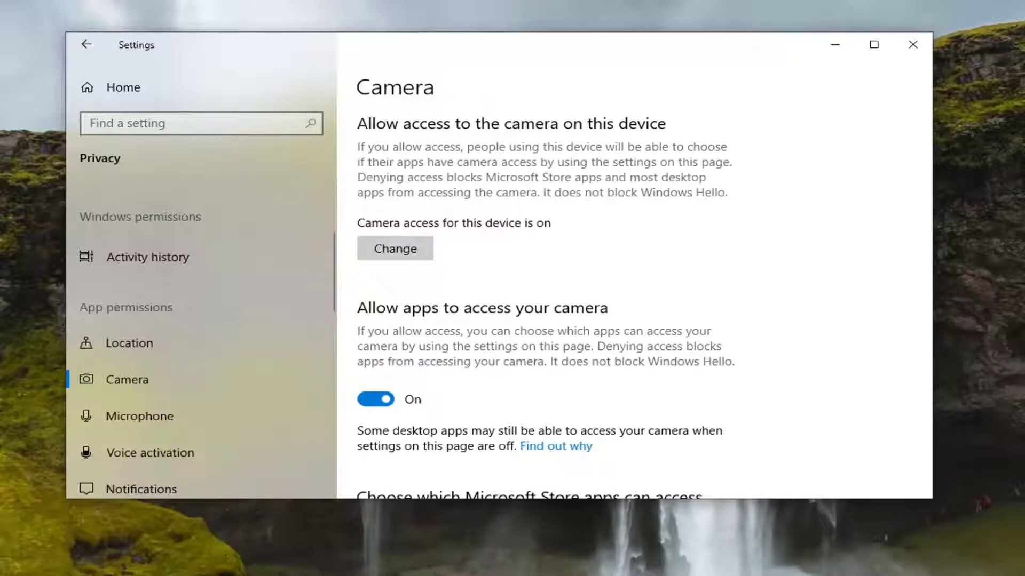
{"action": "scroll", "coordinate": [729, 360], "scroll_direction": "down", "scroll_amount": 3}
{"action": "scroll", "coordinate": [696, 359], "scroll_direction": "down", "scroll_amount": 3}
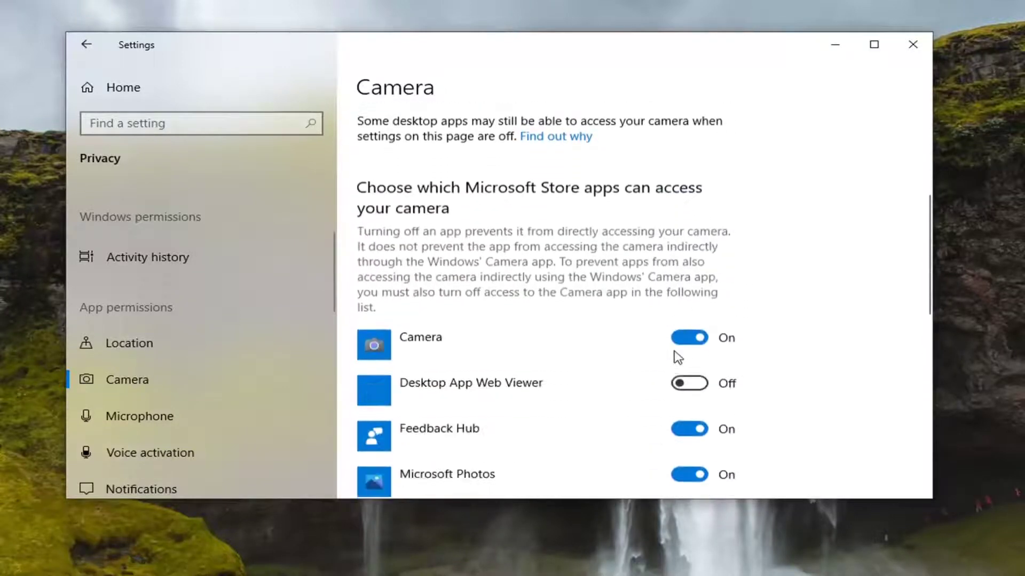
{"action": "scroll", "coordinate": [677, 359], "scroll_direction": "down", "scroll_amount": 1}
{"action": "scroll", "coordinate": [560, 350], "scroll_direction": "up", "scroll_amount": 1}
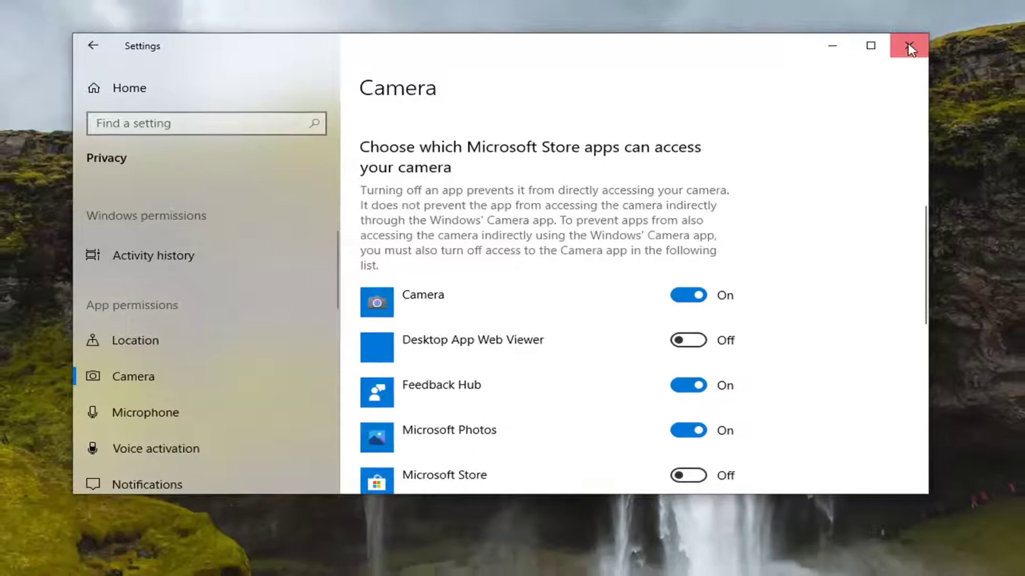
{"action": "left_click", "coordinate": [912, 44]}
Find Device Manager through Start search and open it.
{"action": "left_click", "coordinate": [17, 564]}
{"action": "type", "text": "d"}
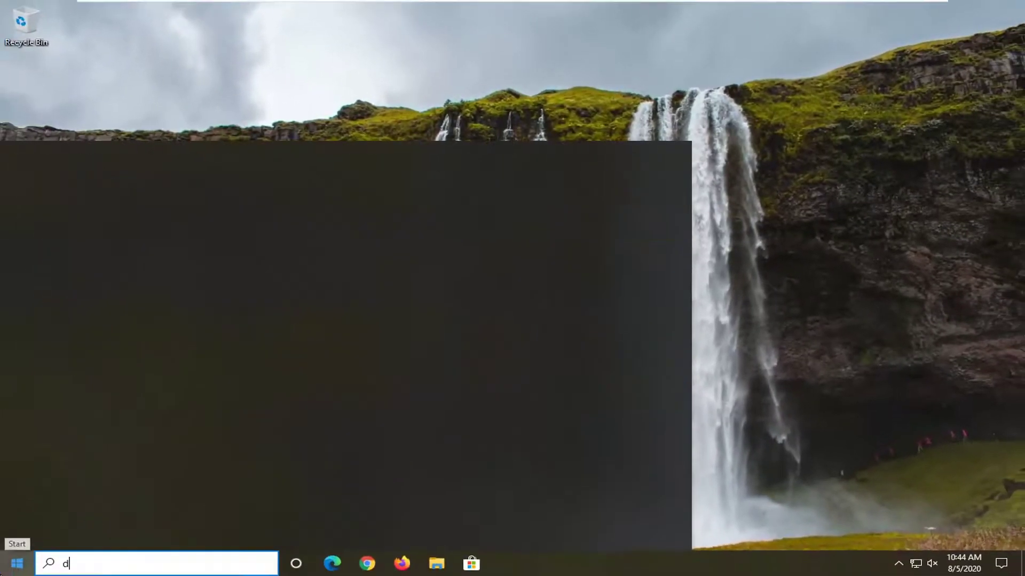
{"action": "type", "text": "evice manager"}
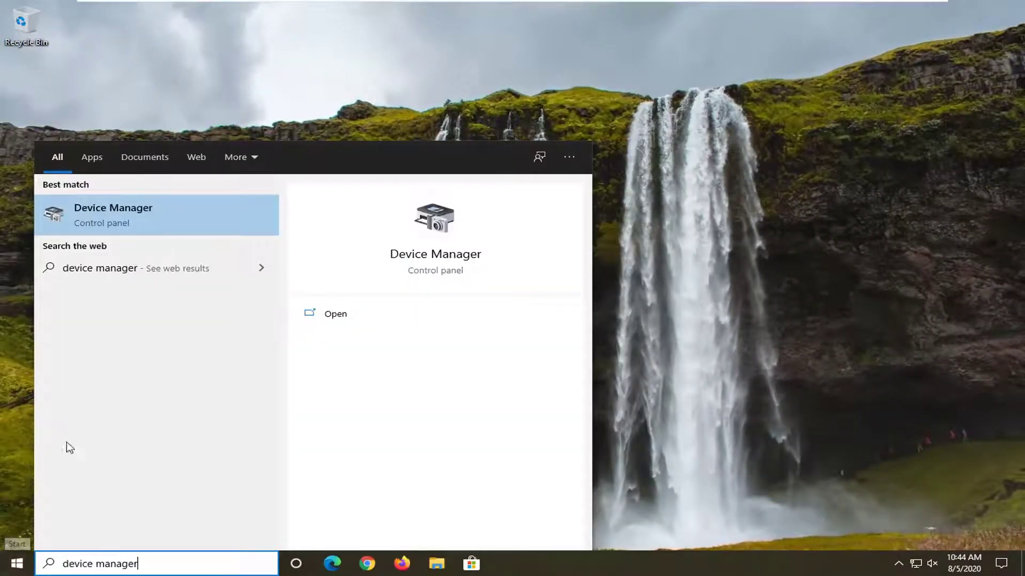
{"action": "left_click", "coordinate": [143, 214]}
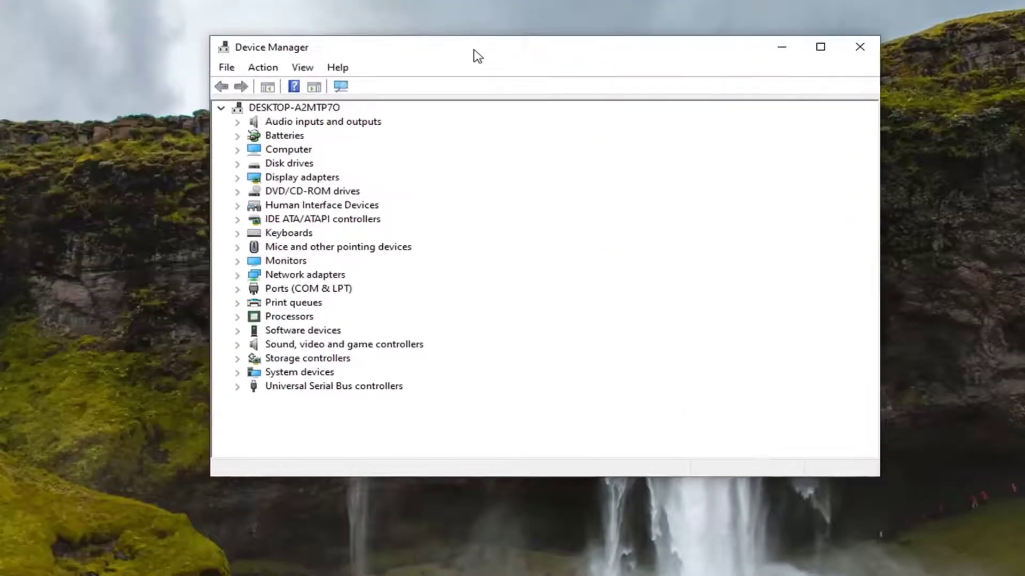
Expand IDE ATA/ATAPI controllers and open Update driver for ATA Channel 0.
{"action": "left_click_drag", "start_coordinate": [473, 53], "coordinate": [458, 62]}
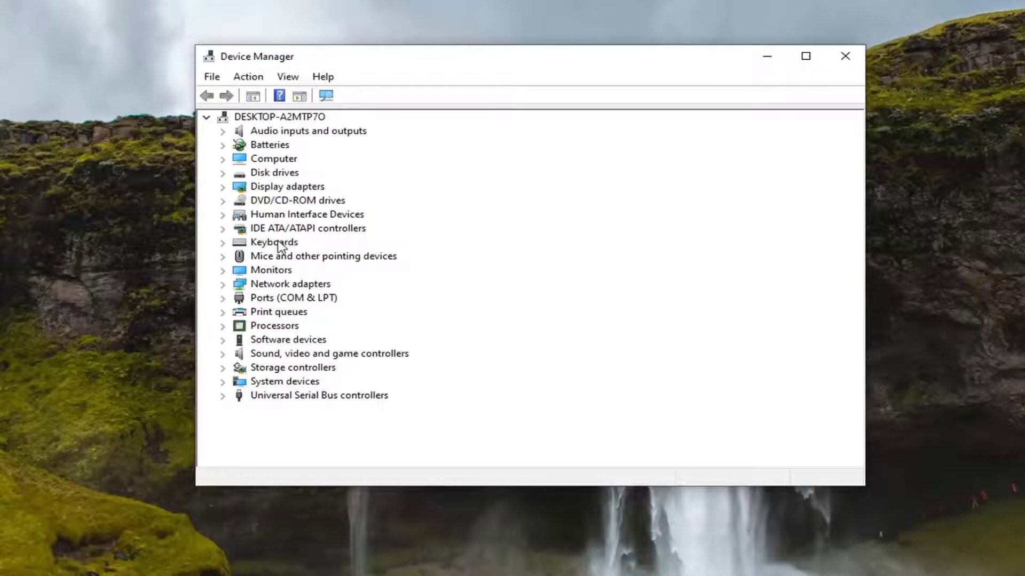
{"action": "double_click", "coordinate": [292, 230]}
{"action": "right_click", "coordinate": [272, 242]}
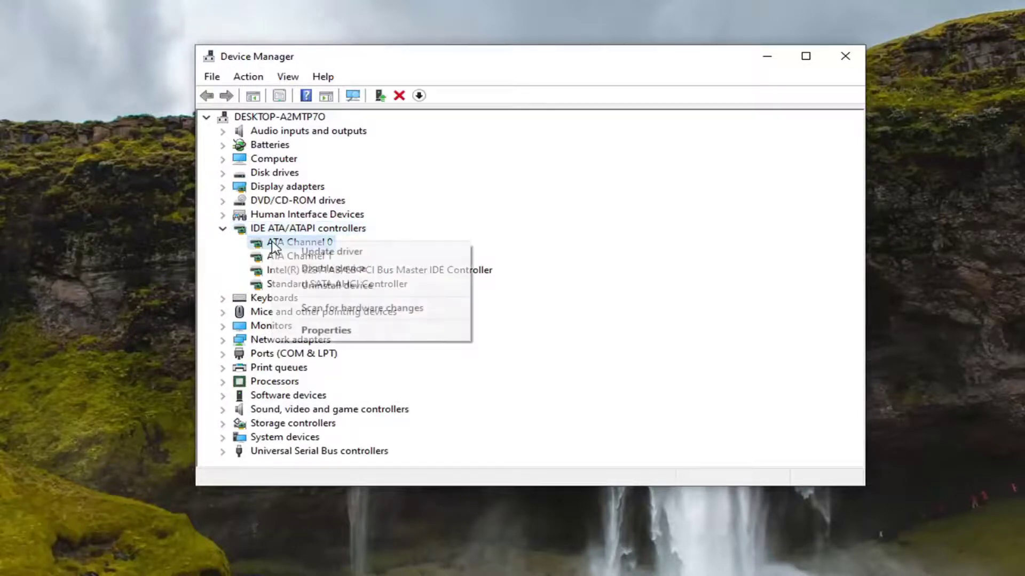
{"action": "left_click", "coordinate": [344, 251]}
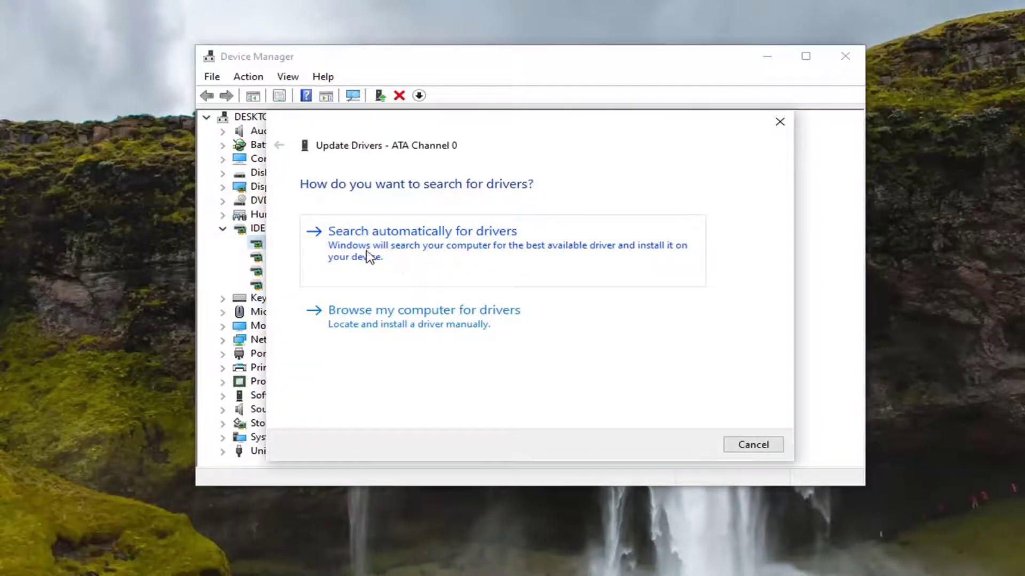
Search automatically for a newer ATA Channel 0 driver.
{"action": "left_click", "coordinate": [368, 258]}
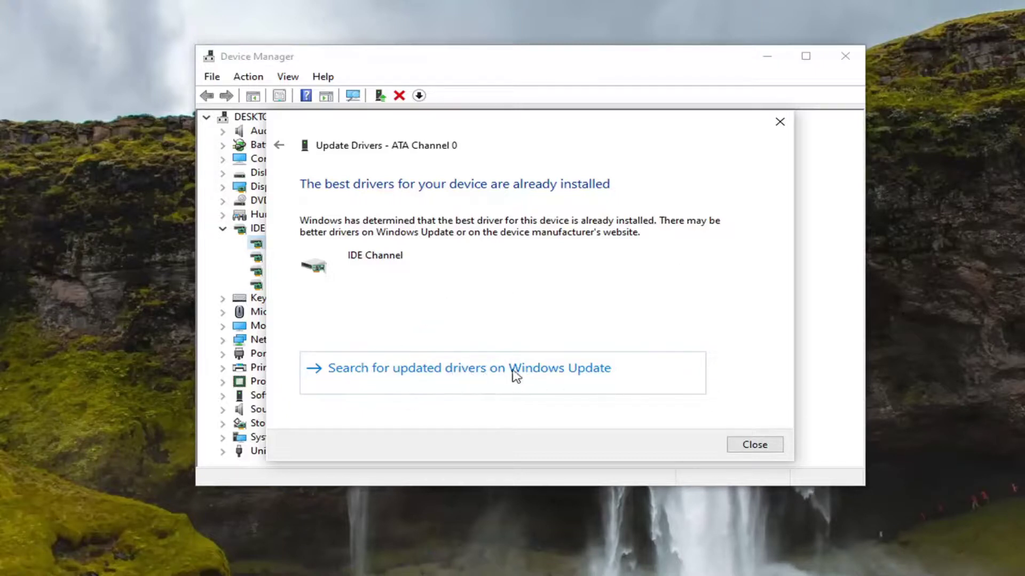
Close the finished ATA Channel 0 update wizard and Device Manager.
{"action": "left_click", "coordinate": [752, 444]}
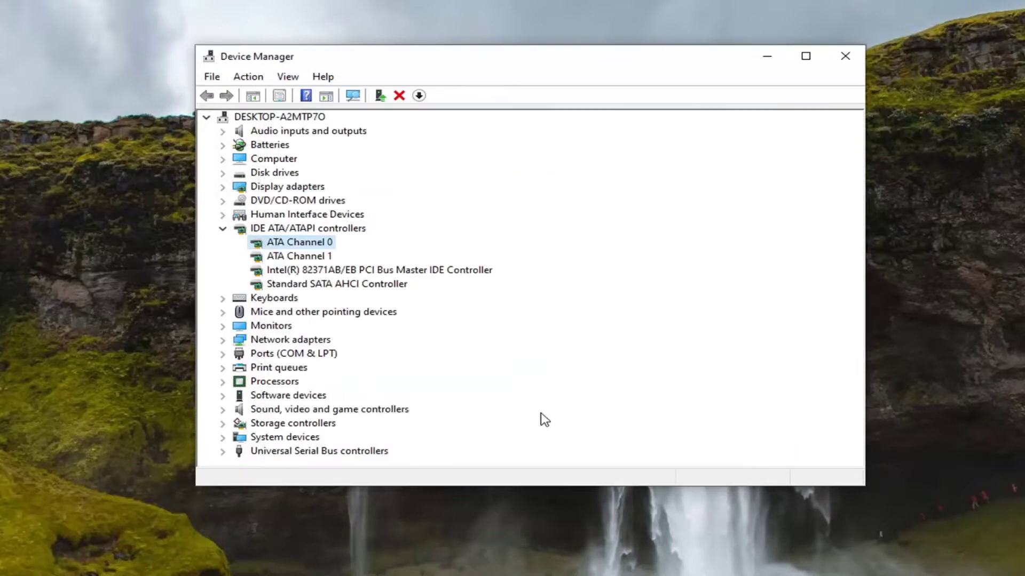
{"action": "left_click", "coordinate": [855, 64]}
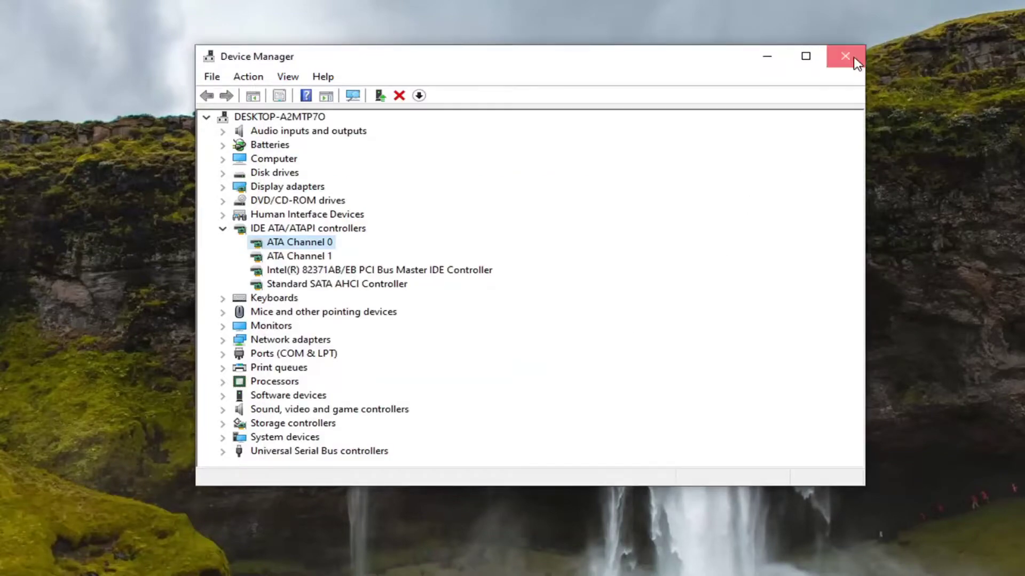